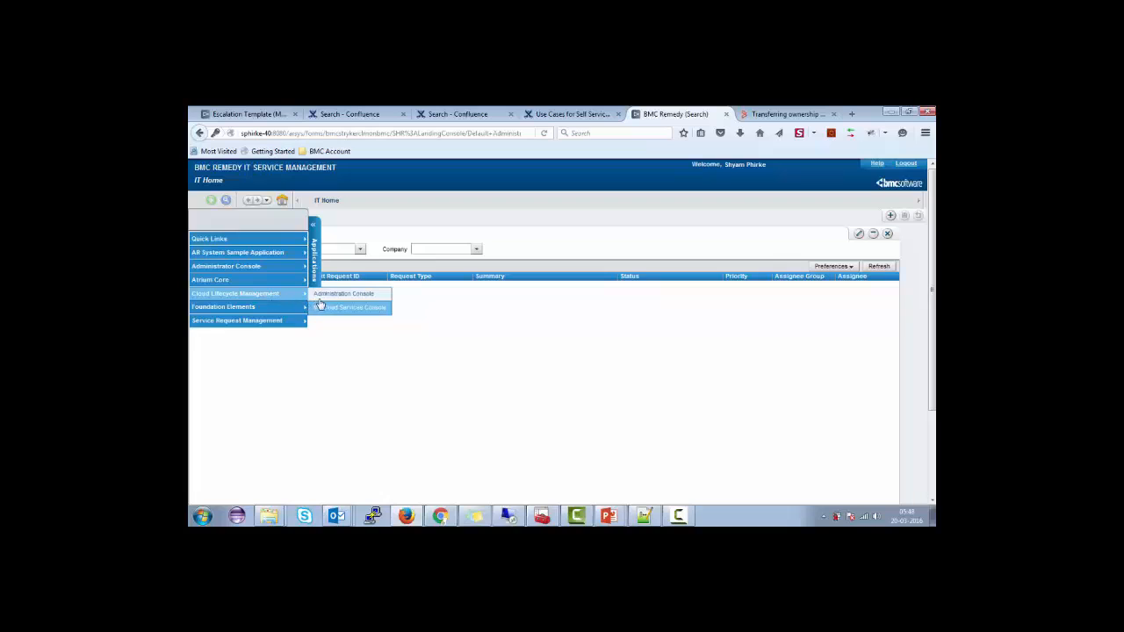
Open the service instances in the Cloud Lifecycle Management Administration Console and widen the Name column to show full service names
click(336, 295)
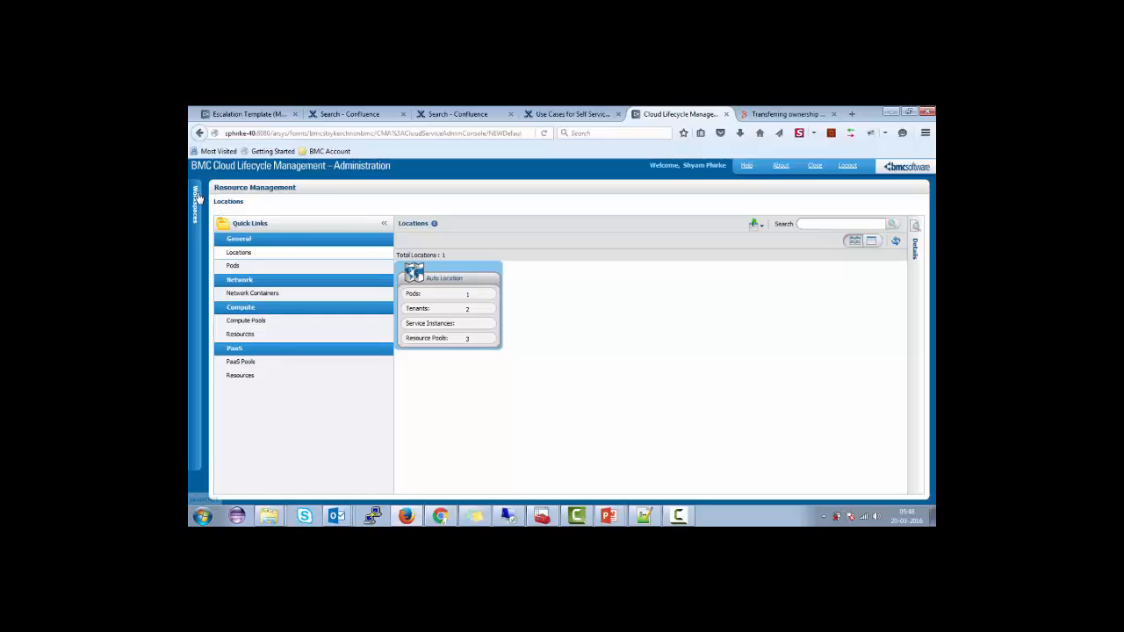
click(197, 196)
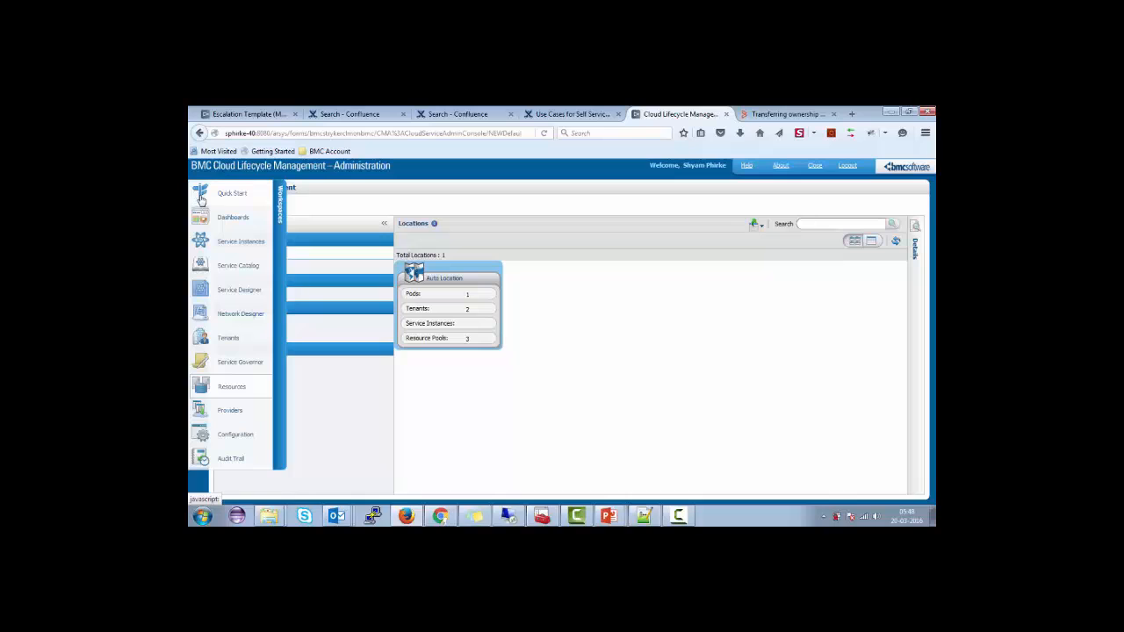
click(241, 243)
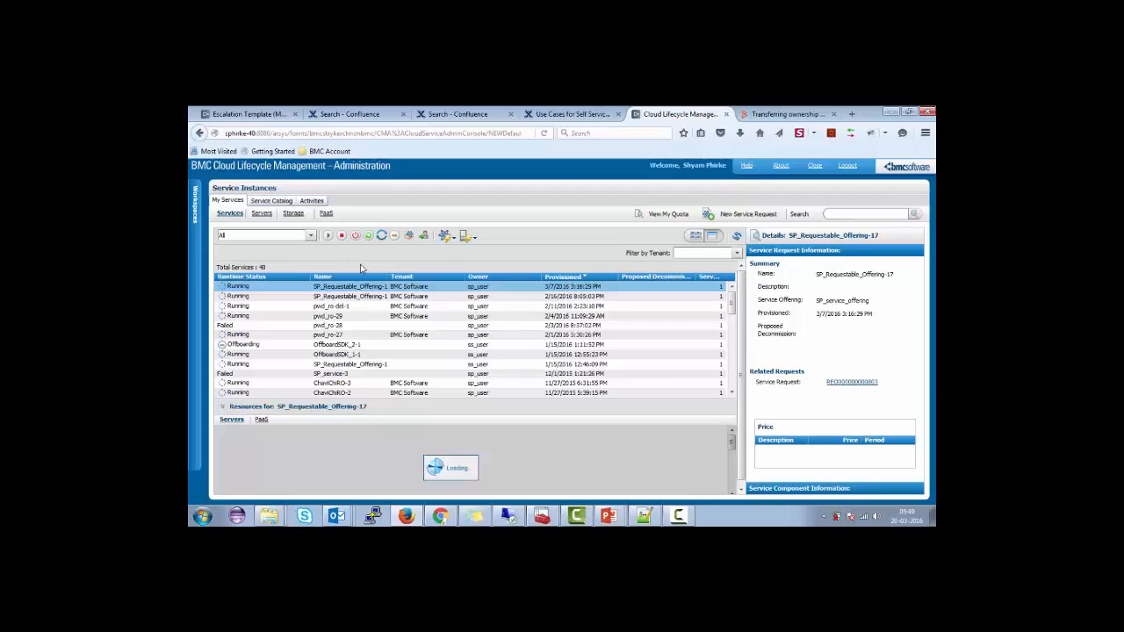
drag(390, 277, 424, 277)
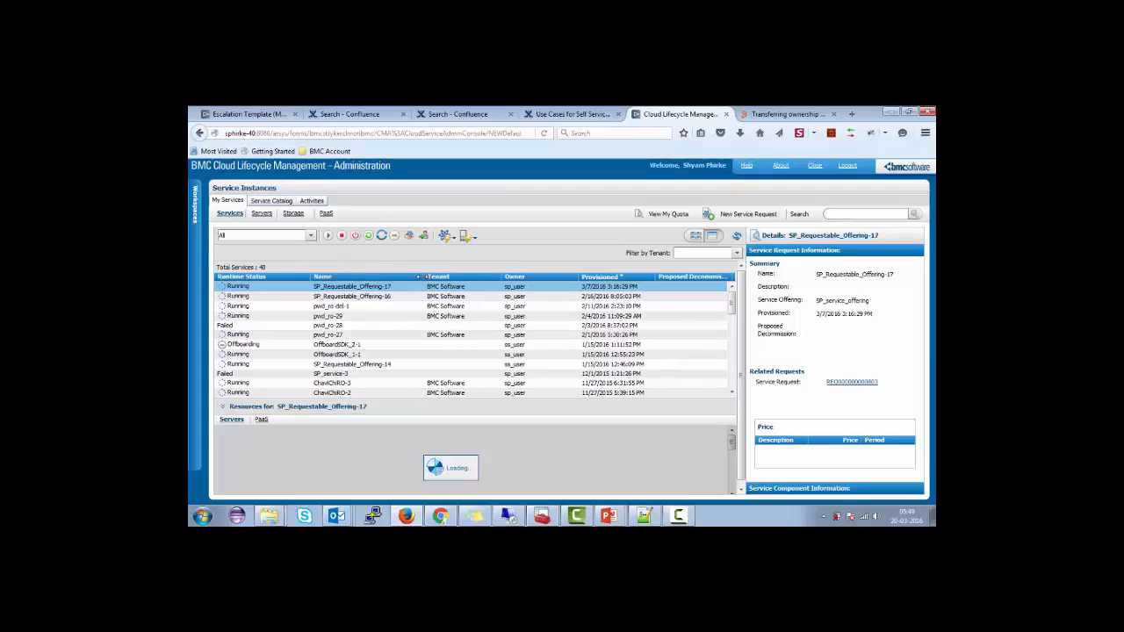
drag(349, 302, 414, 279)
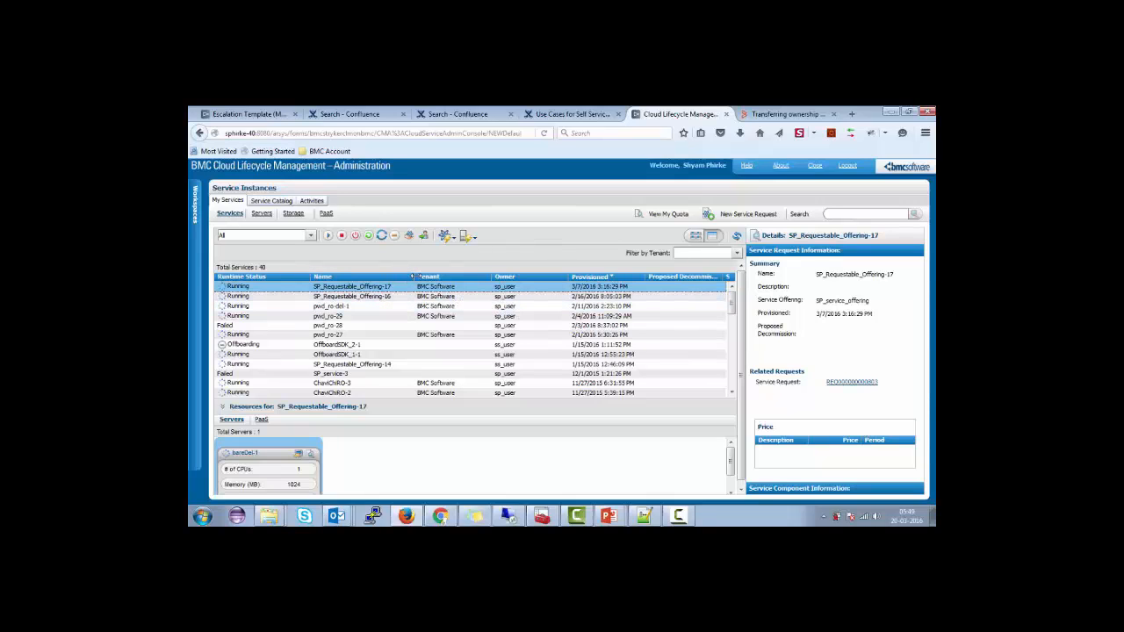
mouse_move(734, 304)
mouse_down()
mouse_move(734, 373)
mouse_move(732, 288)
mouse_up()
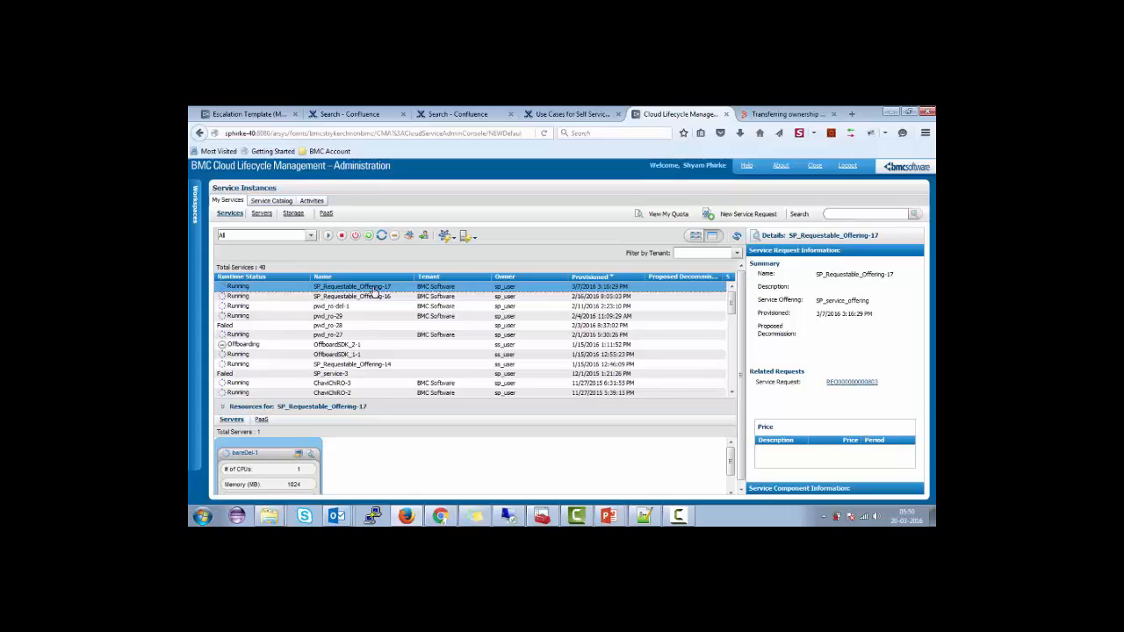
Start an ownership transfer for the service SP_Requestable_Offering-17 and review its name, tenant and network container
click(424, 239)
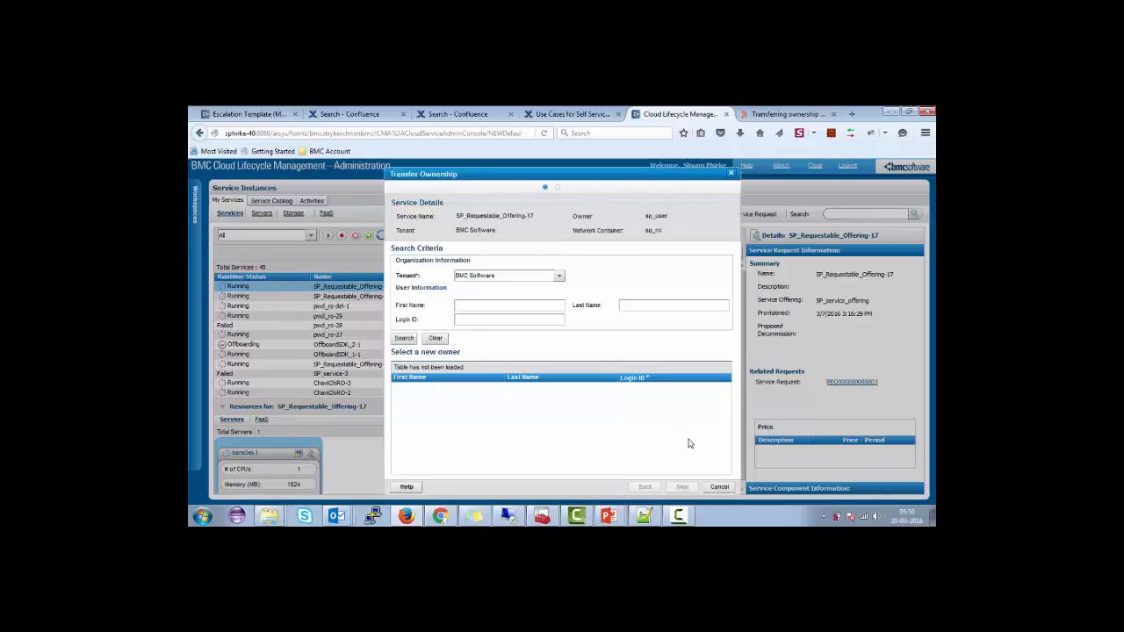
click(720, 487)
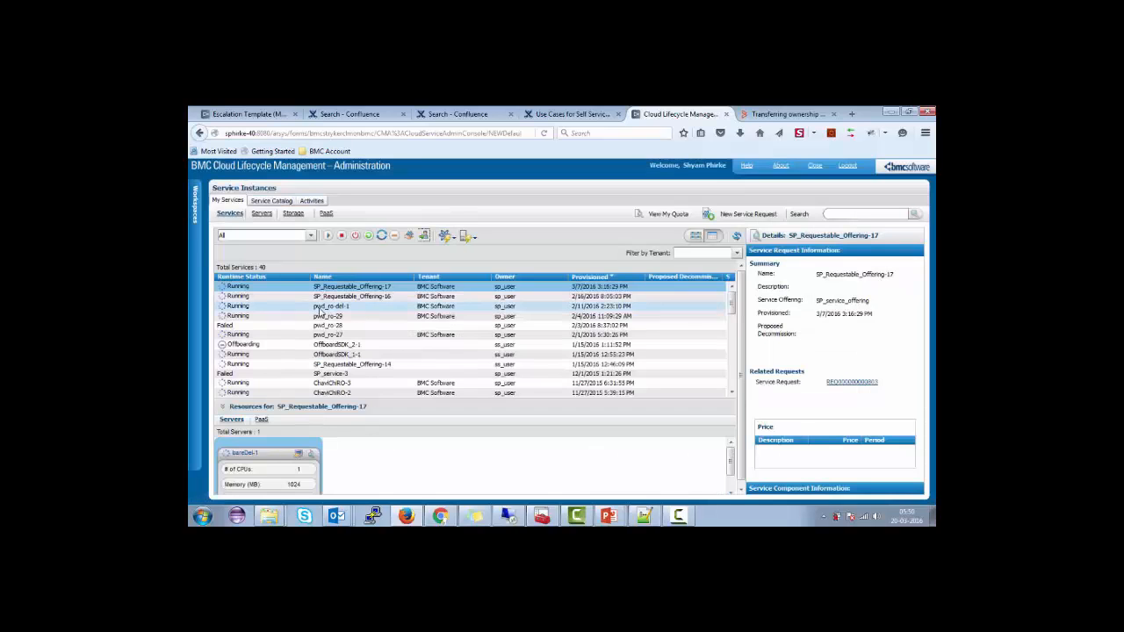
click(337, 291)
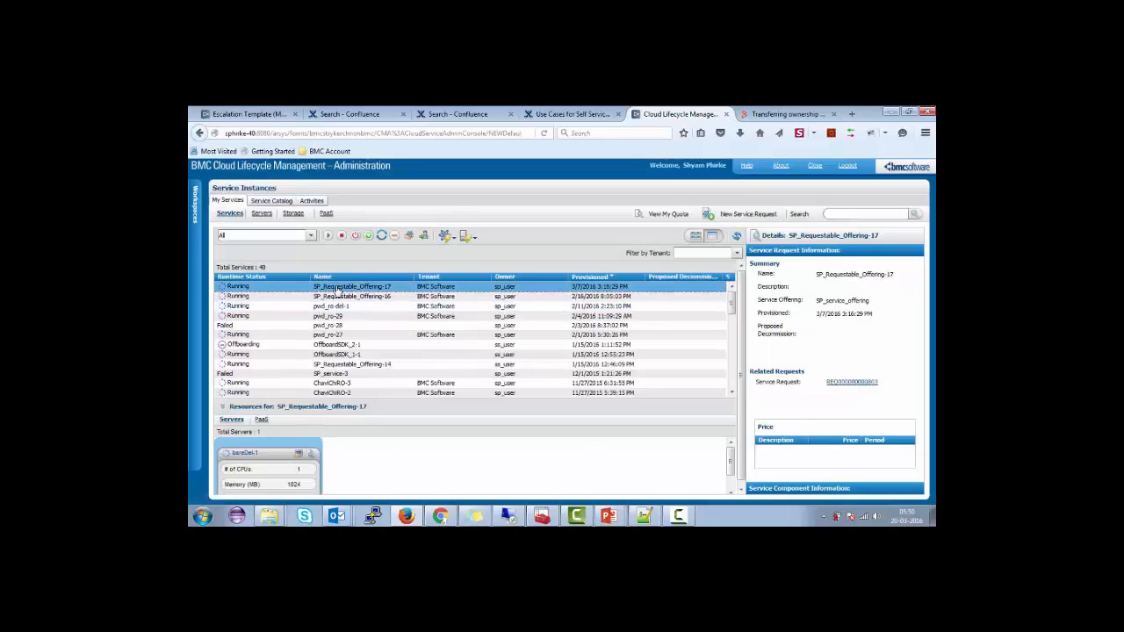
right_click(337, 290)
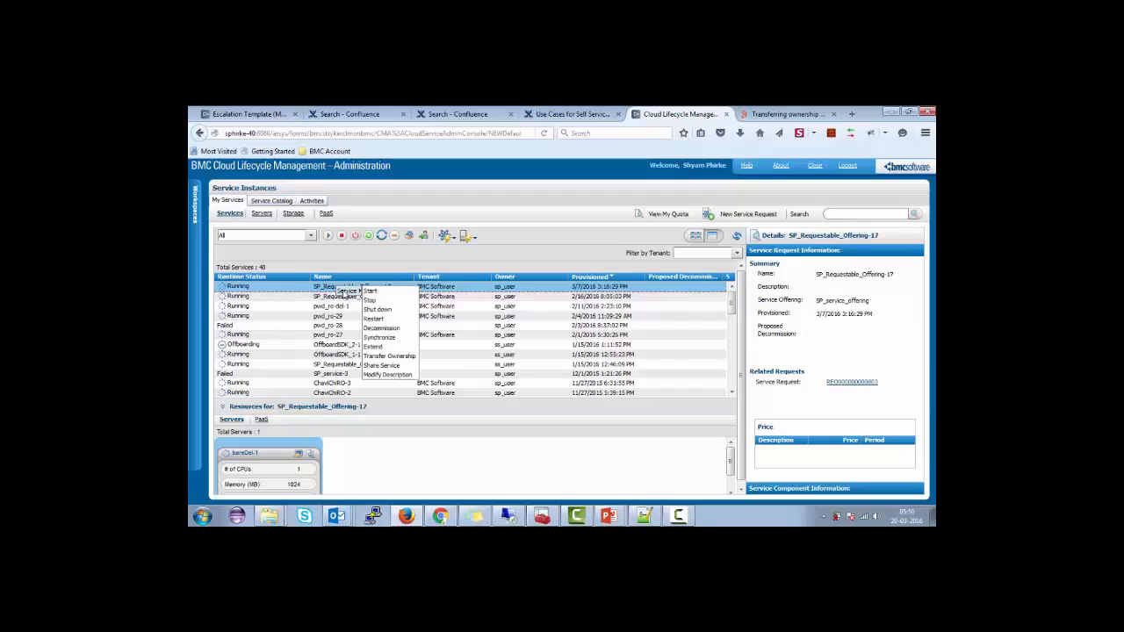
click(394, 359)
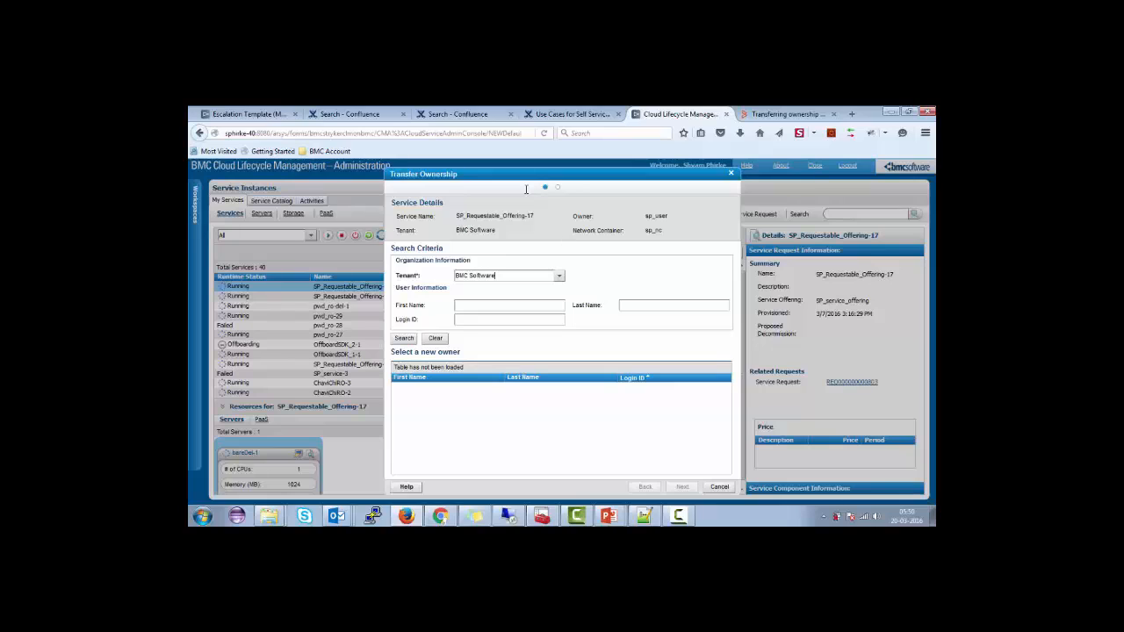
mouse_move(492, 216)
mouse_down()
mouse_move(447, 220)
mouse_move(507, 214)
mouse_up()
drag(499, 231, 452, 231)
click(654, 230)
Search for a new owner in the NewOrganization tenant using the first name "new"
click(556, 277)
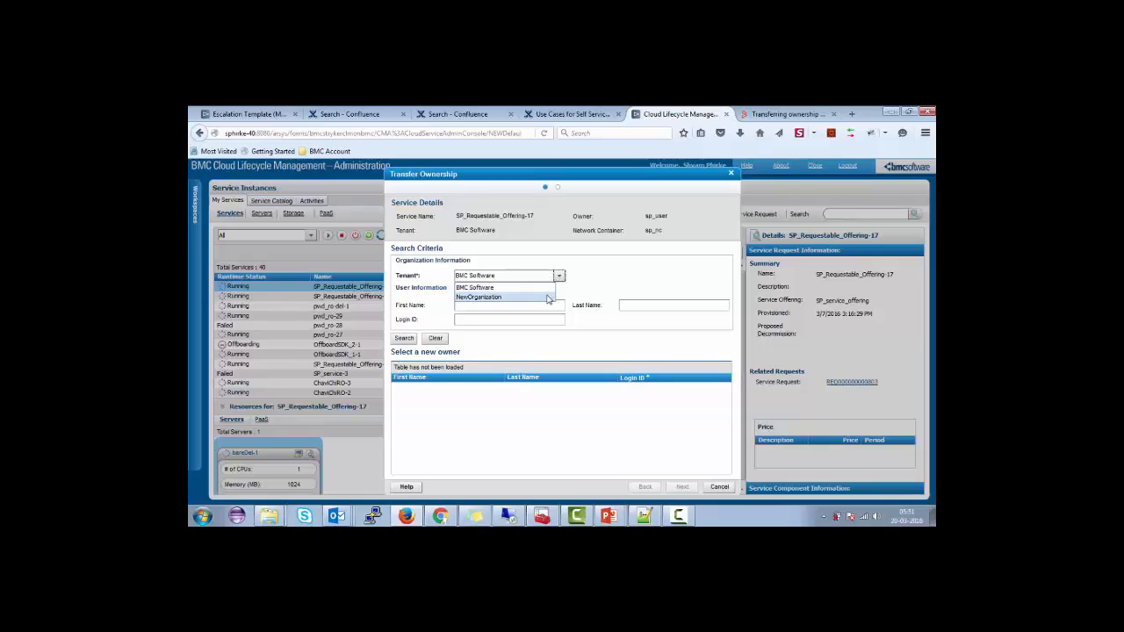
click(548, 297)
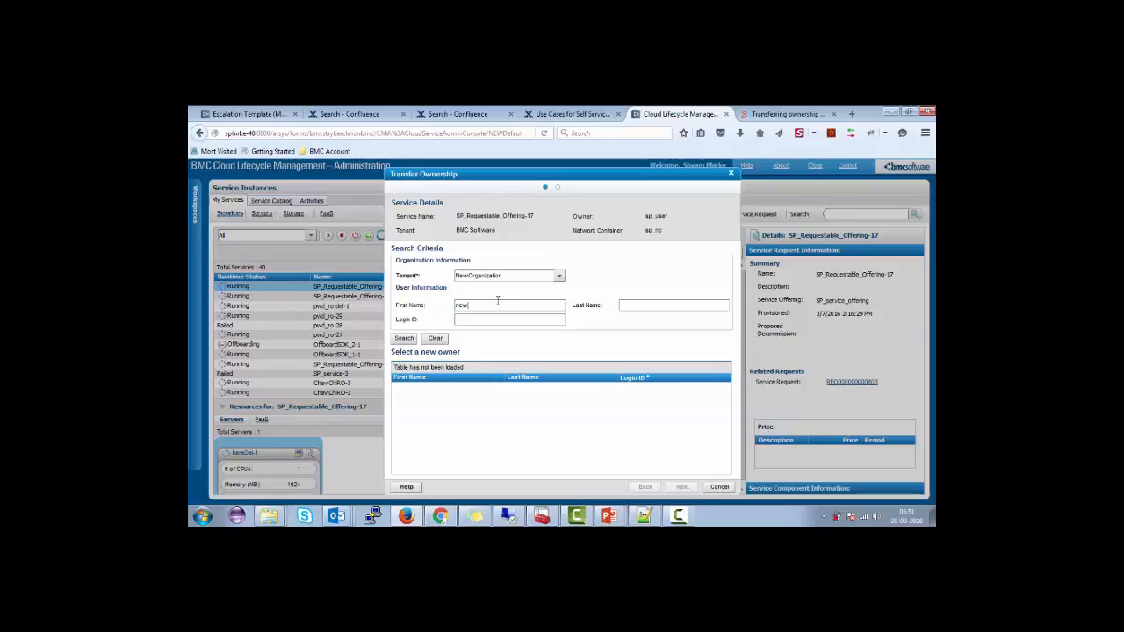
click(409, 341)
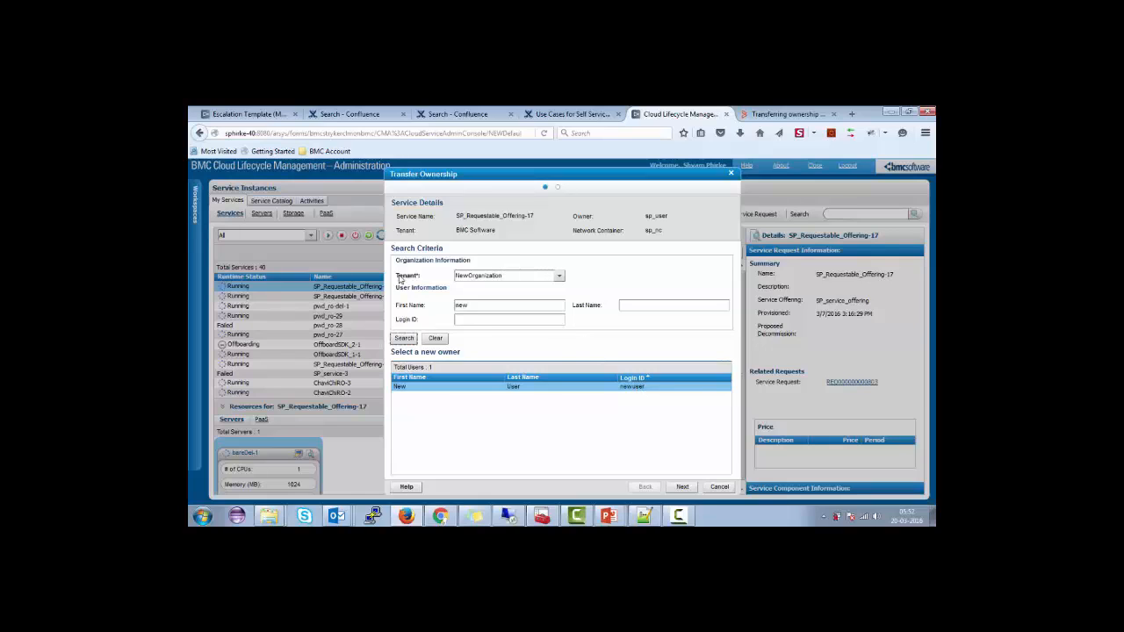
Transfer the service to the user newuser in NewOrganization, accepting the quota details and confirming the transfer
click(684, 486)
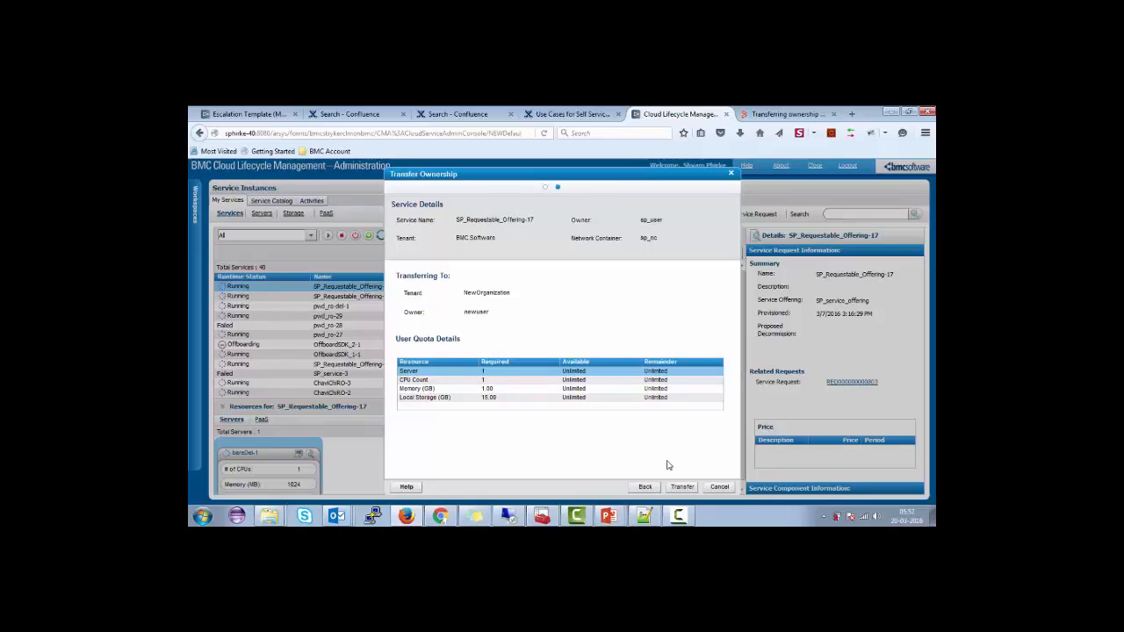
click(683, 490)
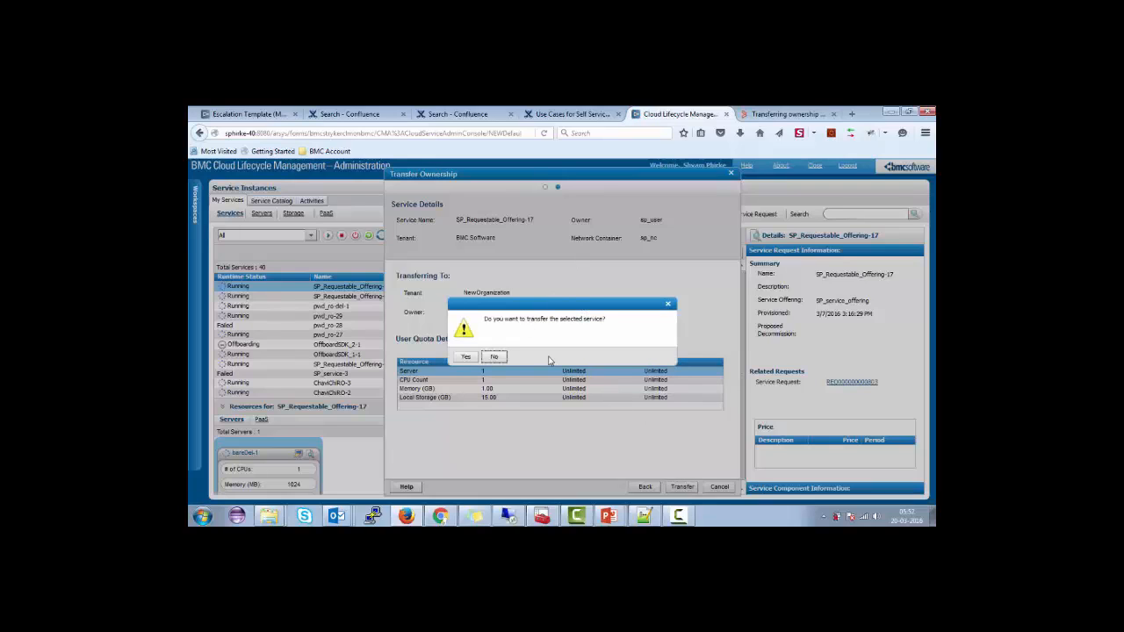
click(462, 358)
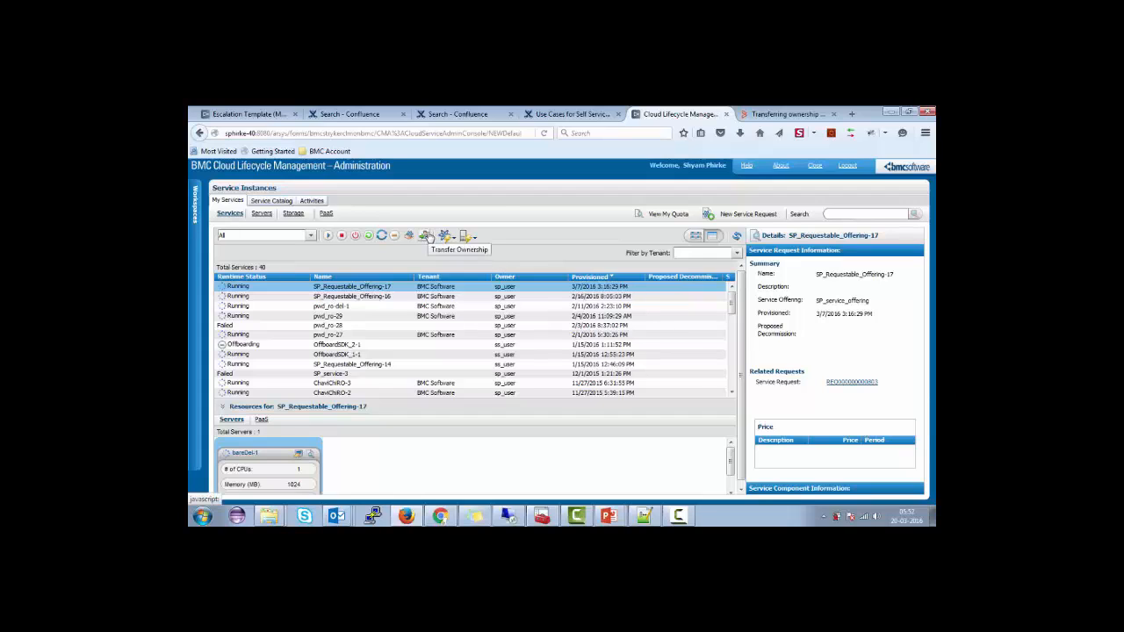
Check the transfer request among the activities and refresh the services list to review the service's tenant and owner
click(304, 202)
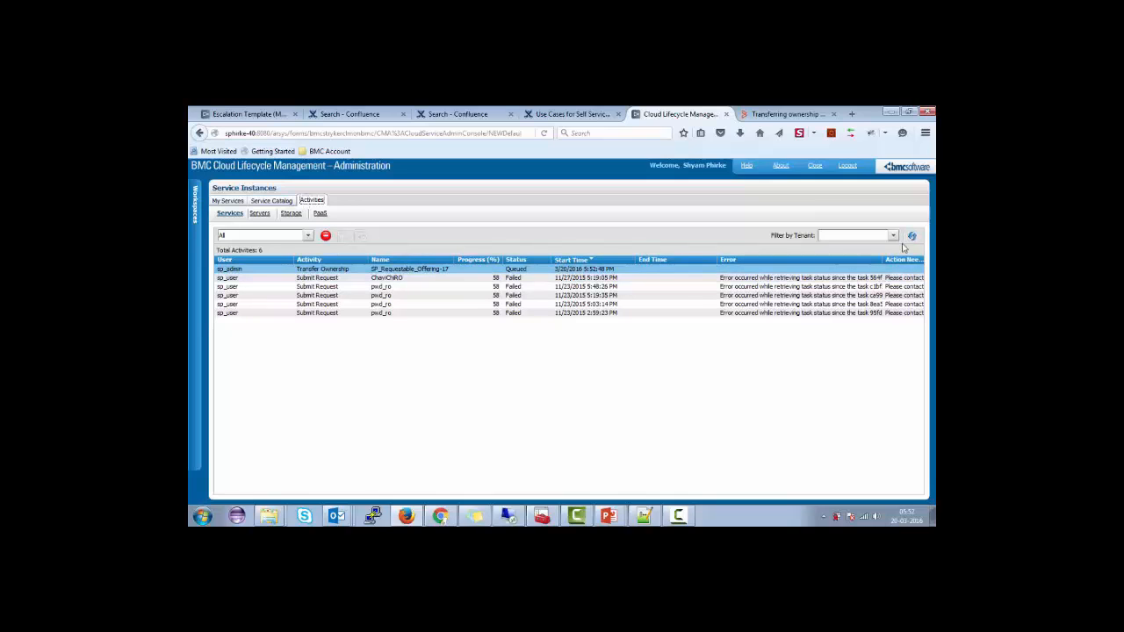
click(228, 201)
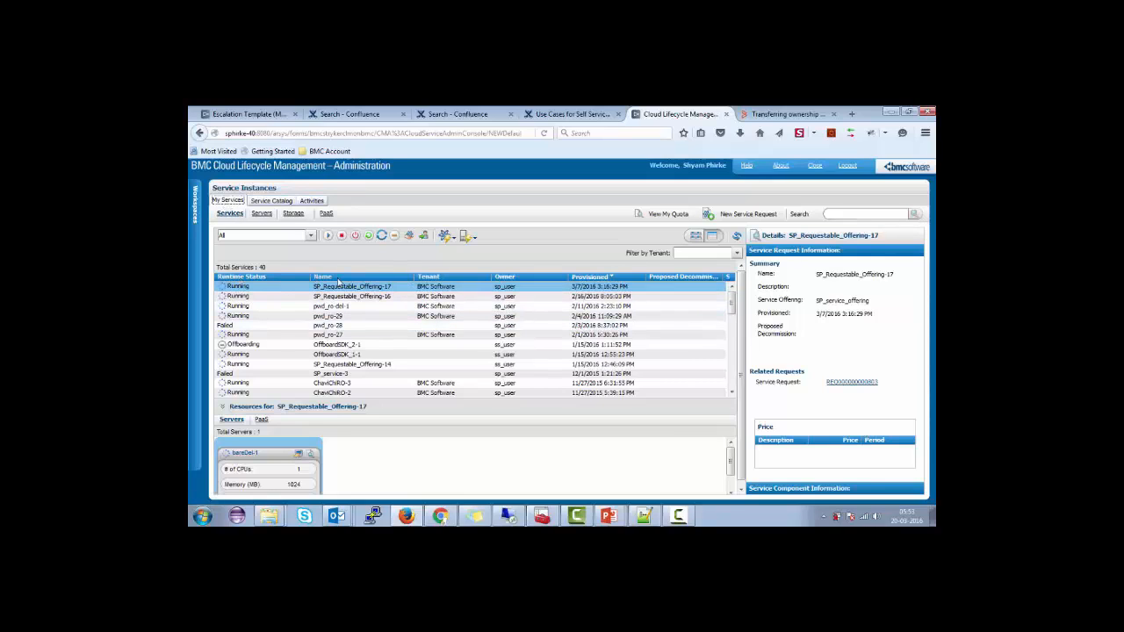
click(737, 238)
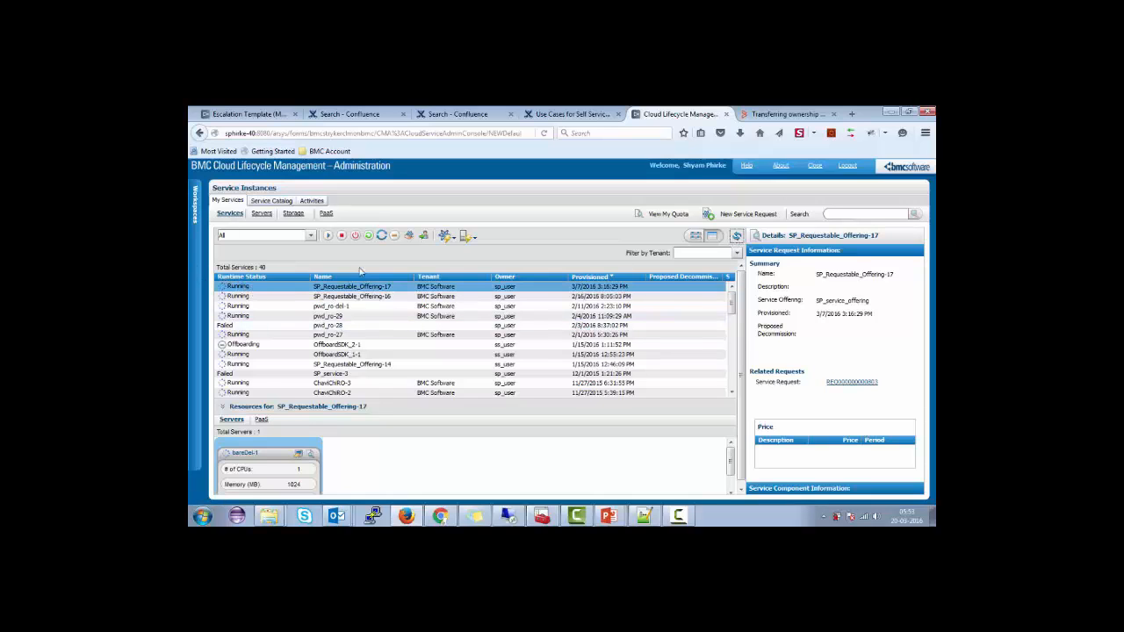
click(737, 237)
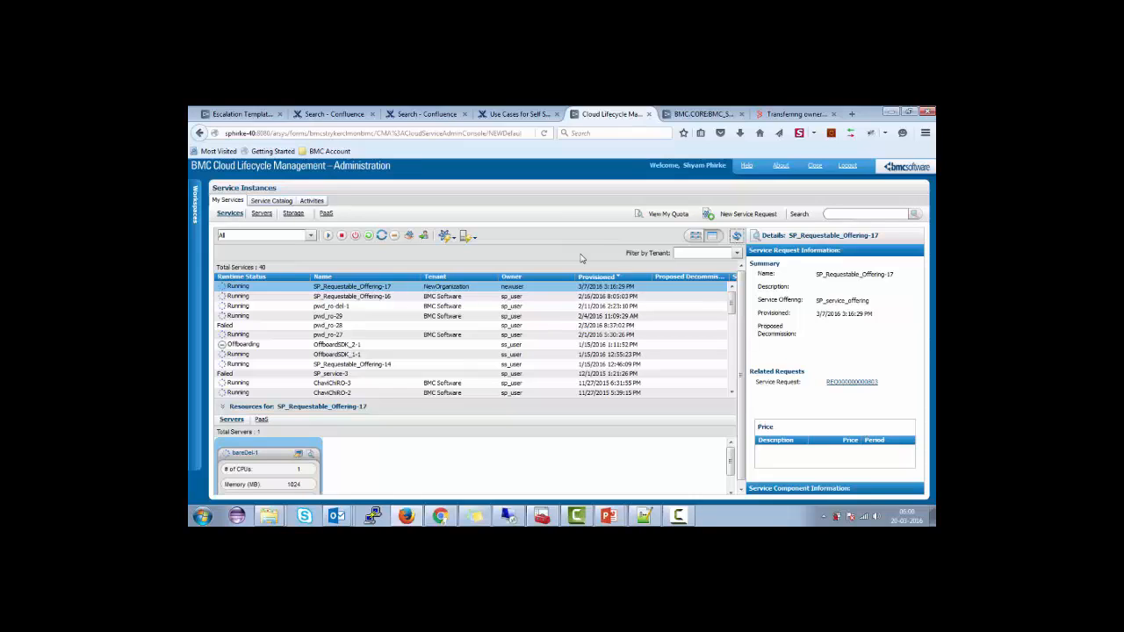
Examine the tenants mapped to the network container sp_nc, including NewOrganization, and leave the mapping without saving
click(192, 203)
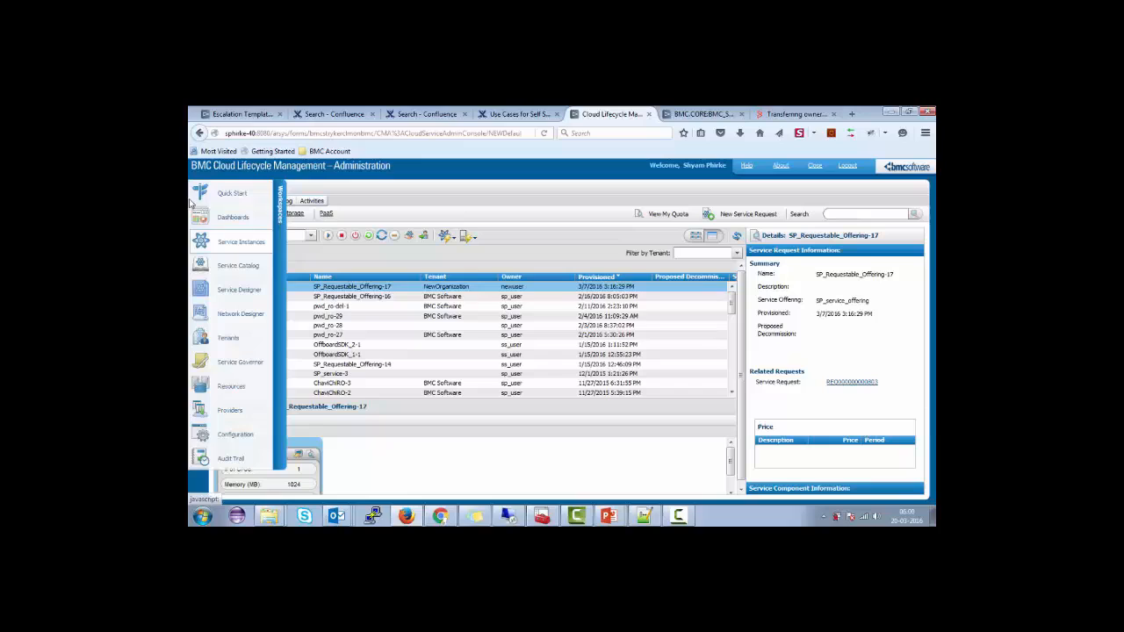
click(250, 389)
click(281, 294)
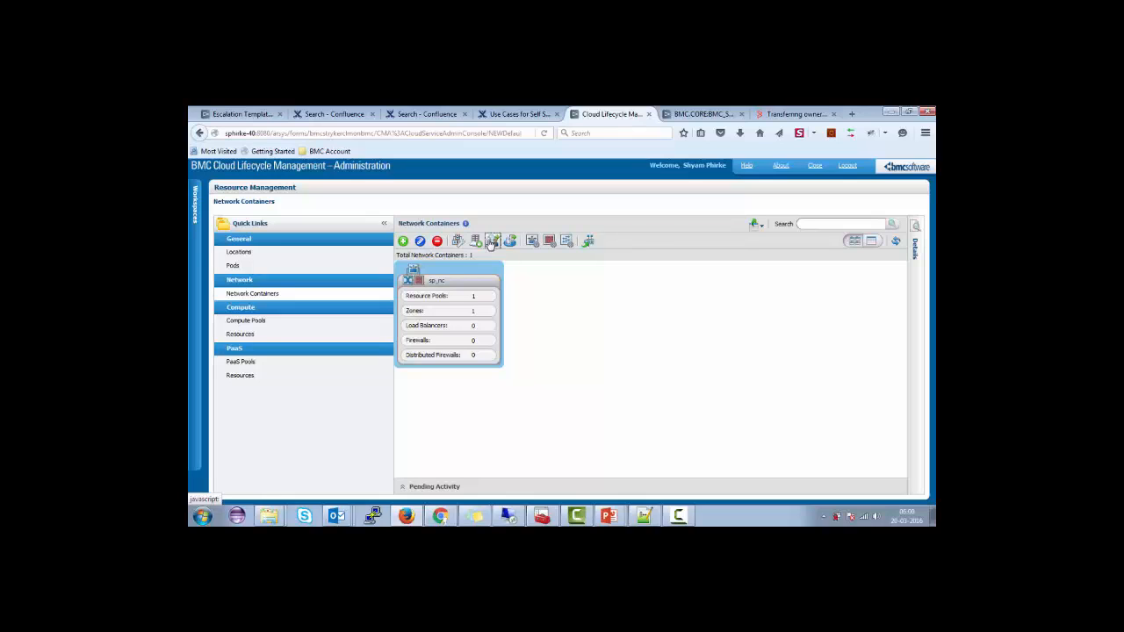
click(492, 244)
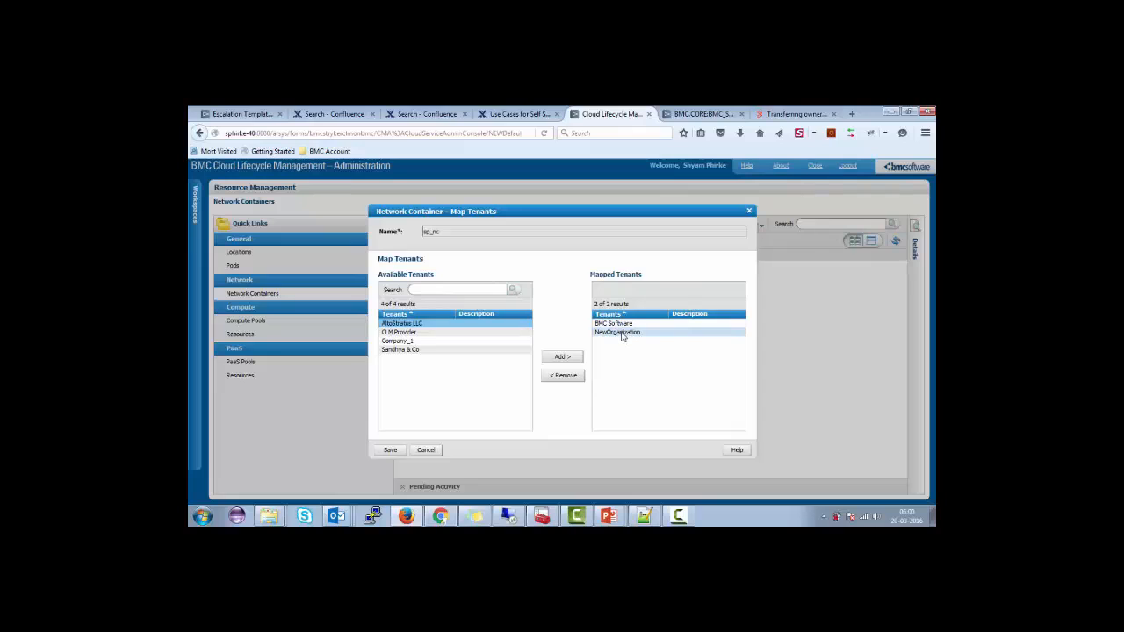
click(624, 335)
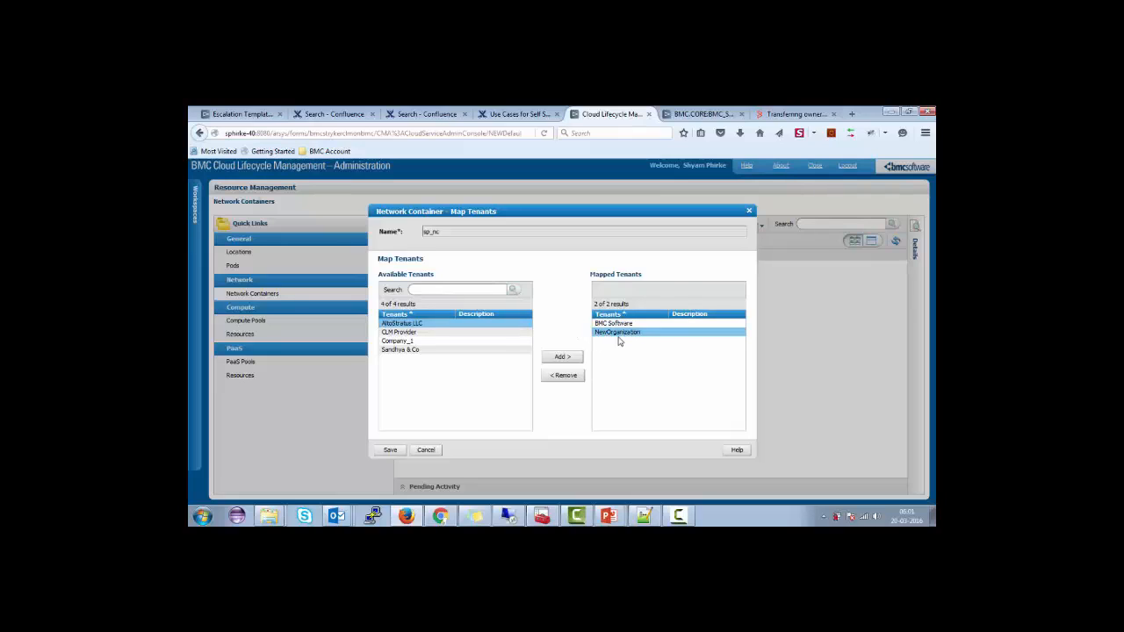
click(427, 450)
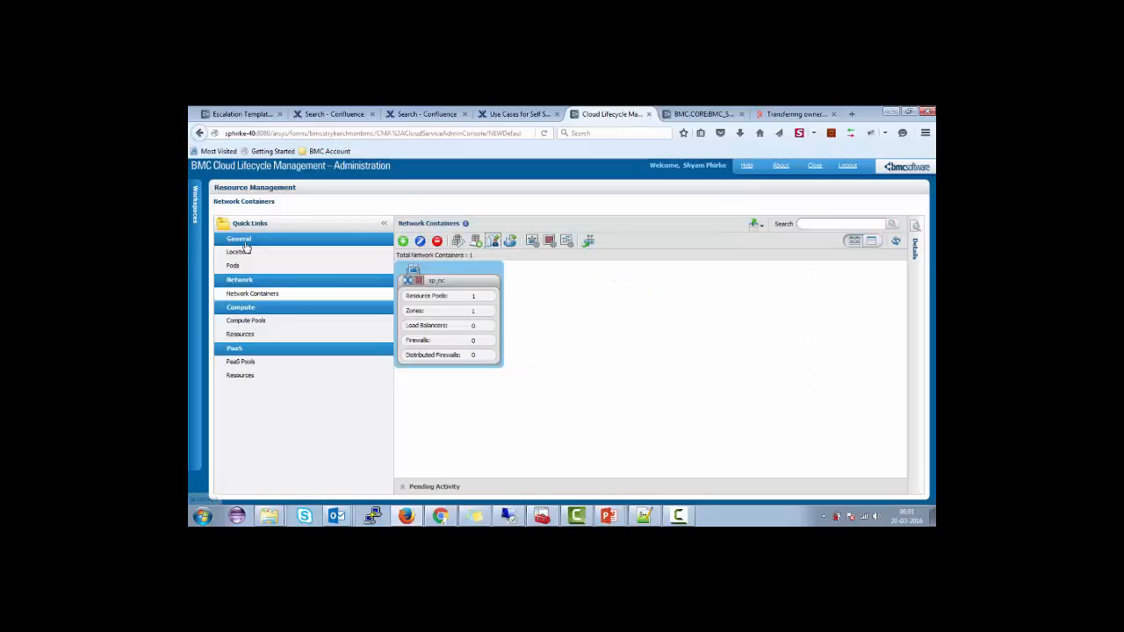